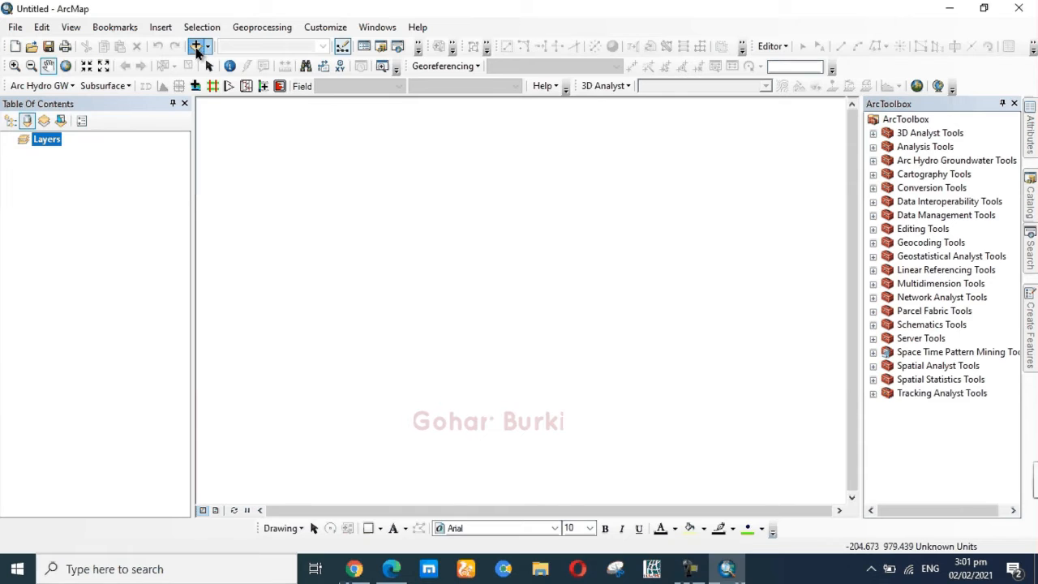
pyautogui.click(197, 47)
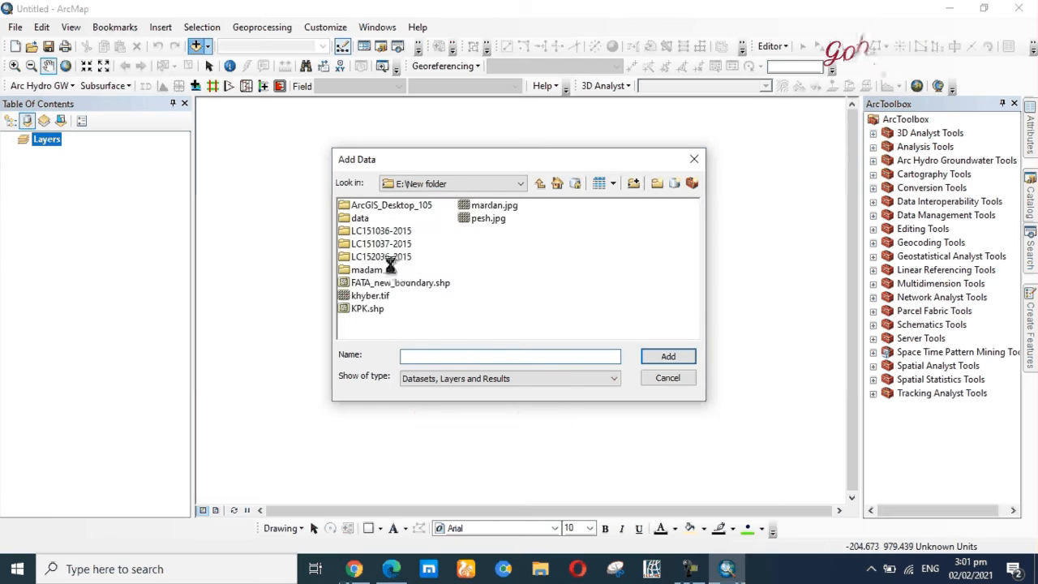
pyautogui.doubleClick(392, 231)
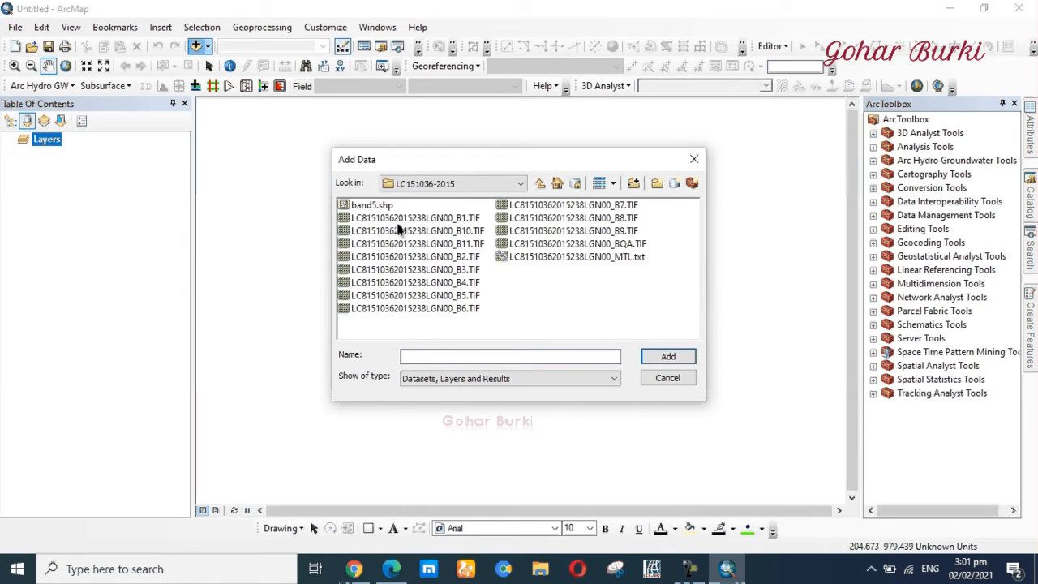
pyautogui.click(399, 218)
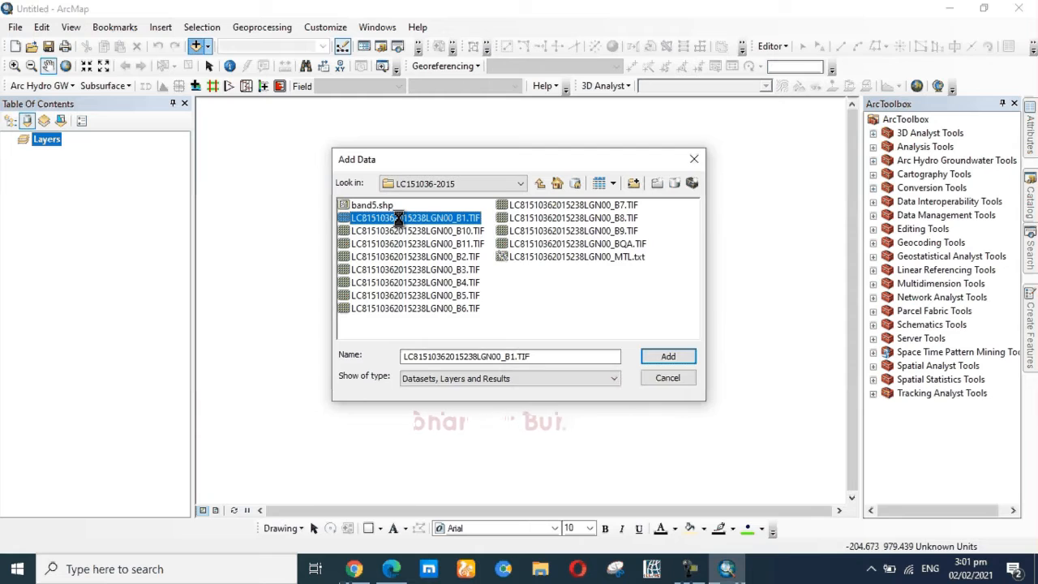
pyautogui.doubleClick(399, 219)
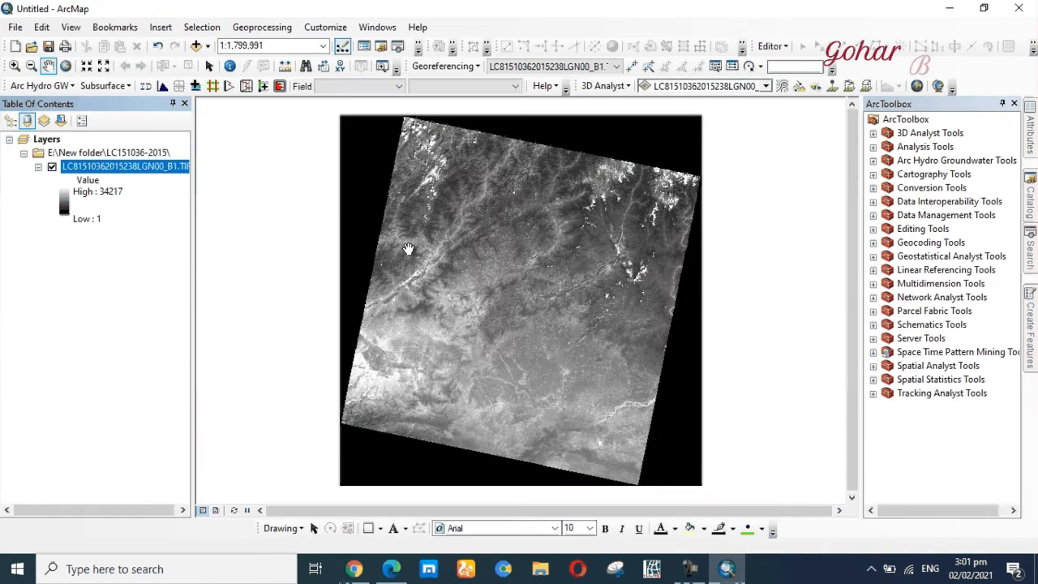
# - Add the KPK.shp boundary layer from E:\New folder and turn on its feature labels
pyautogui.click(196, 47)
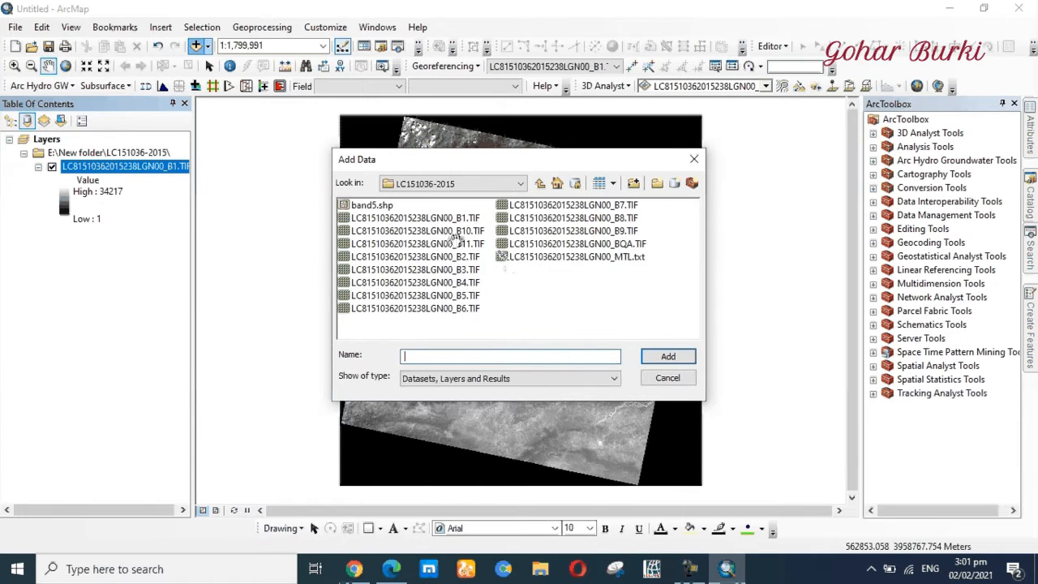
pyautogui.click(539, 184)
pyautogui.click(369, 308)
pyautogui.doubleClick(369, 307)
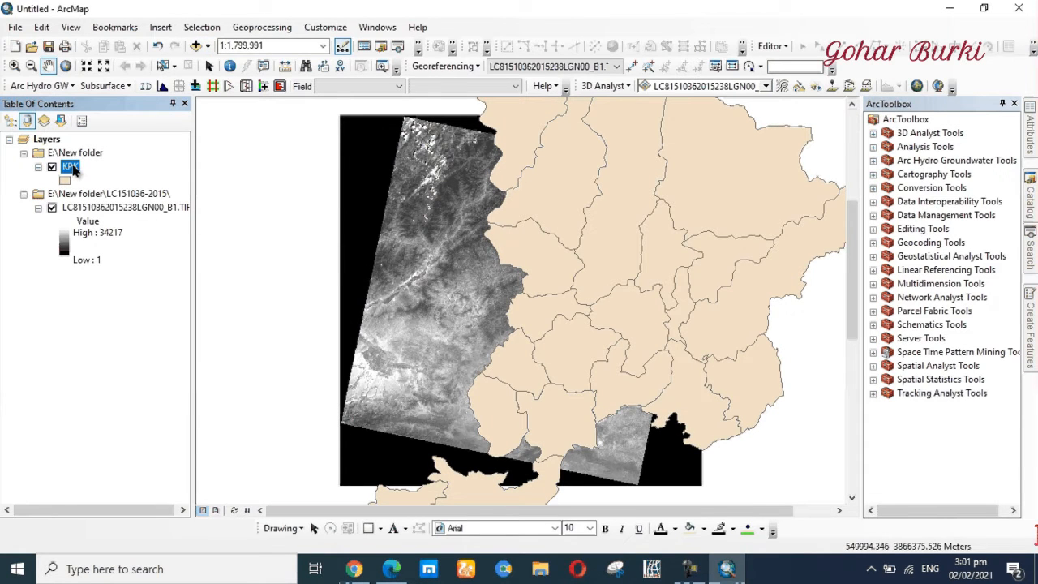
pyautogui.rightClick(72, 167)
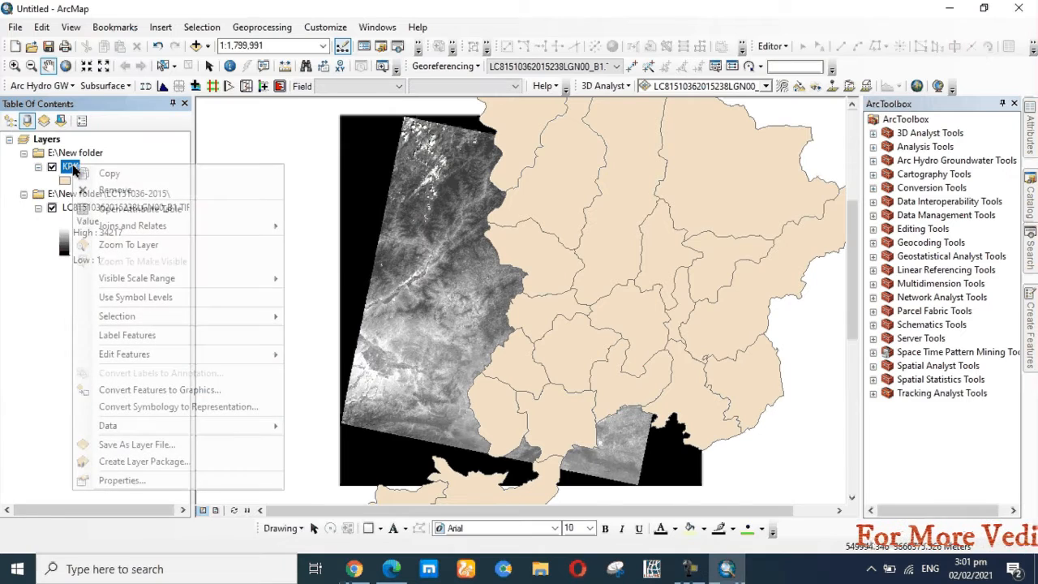
pyautogui.click(121, 341)
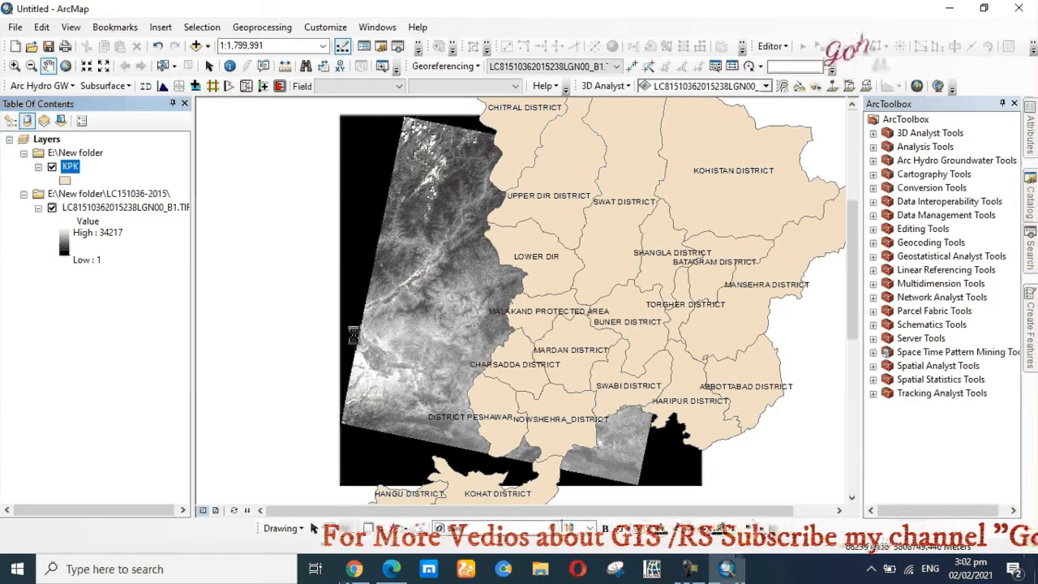
# - Select the LOWER DIR district in the KPK layer, export the selected feature to a shapefile, and add it to the map
pyautogui.click(163, 66)
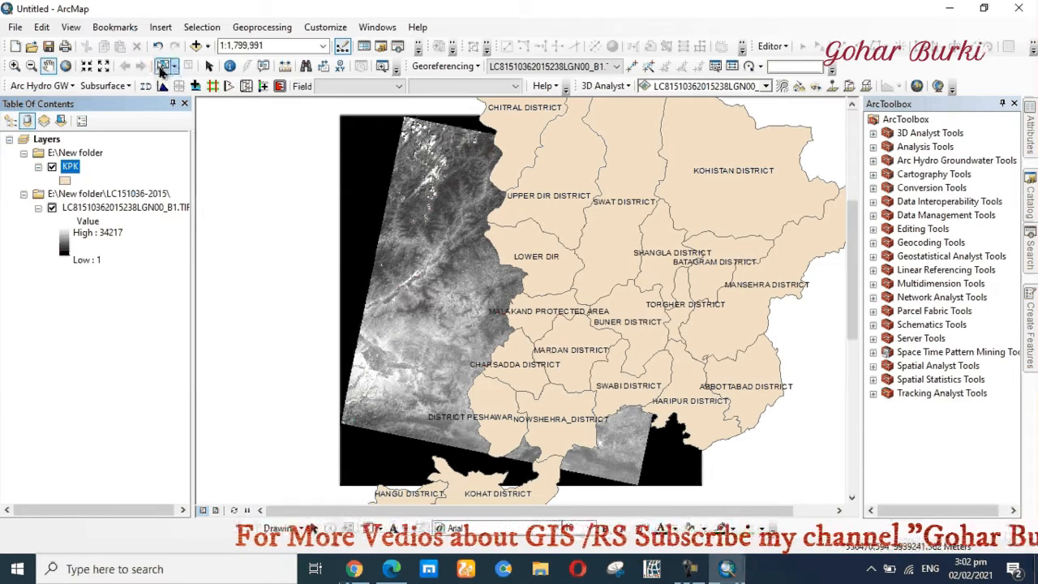
pyautogui.click(531, 286)
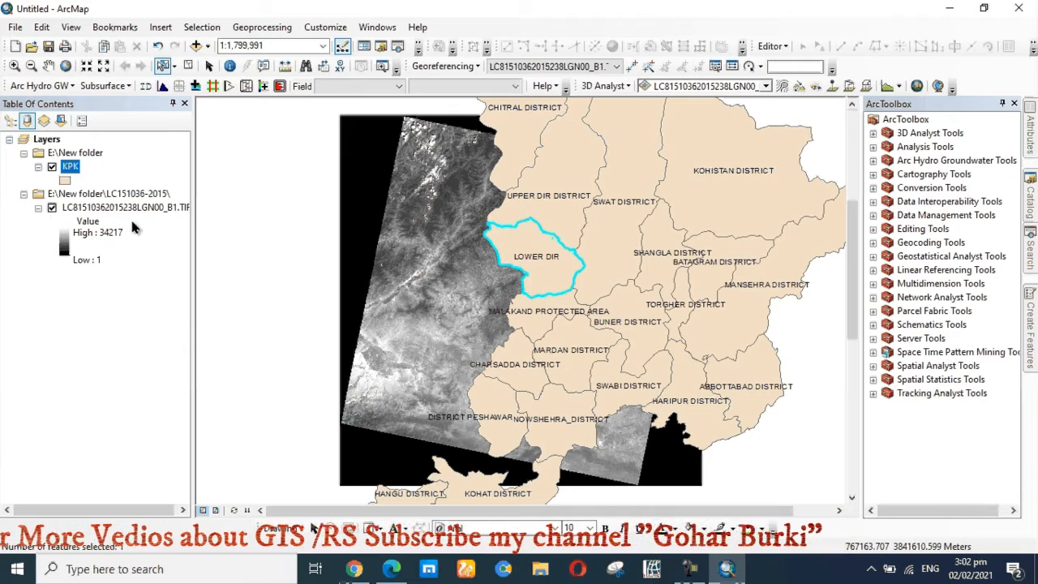
pyautogui.rightClick(70, 166)
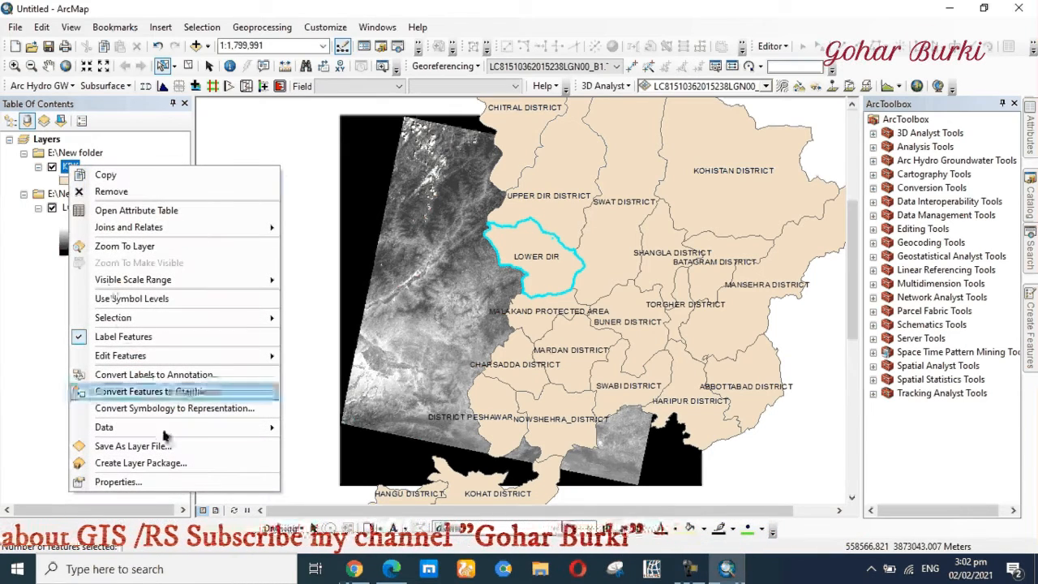
pyautogui.moveTo(193, 427)
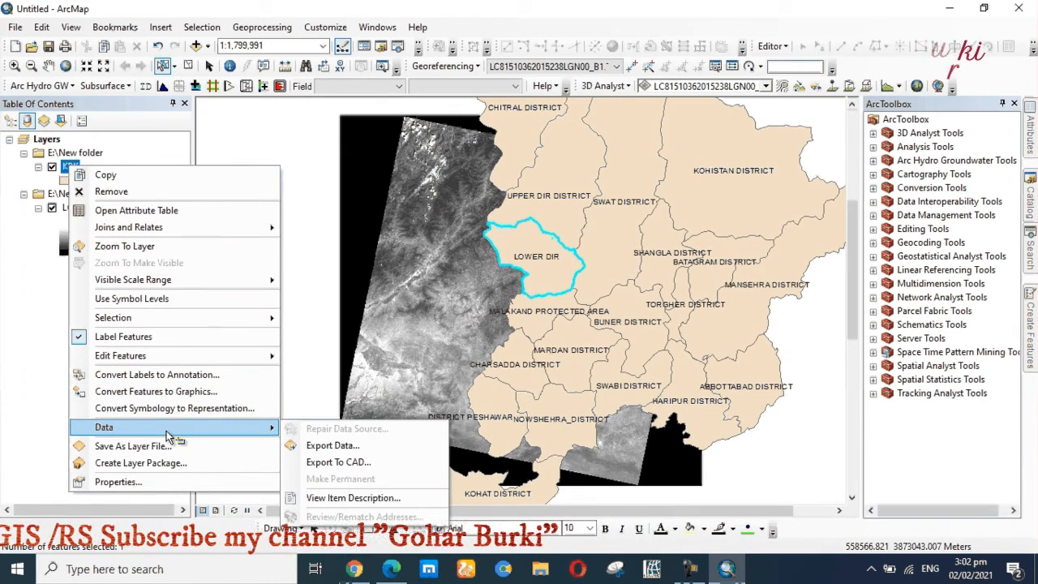
pyautogui.click(331, 445)
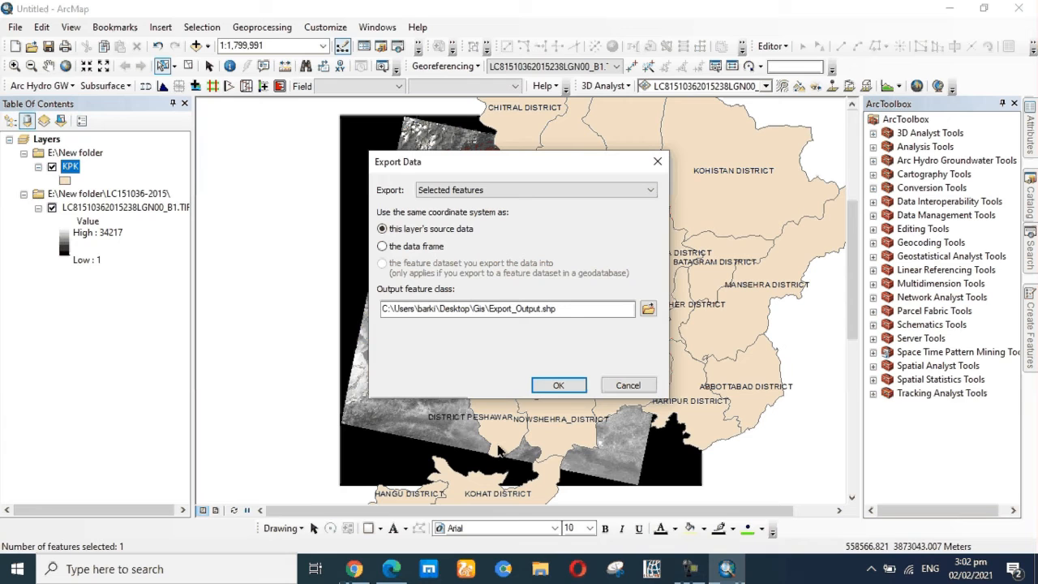
pyautogui.click(558, 387)
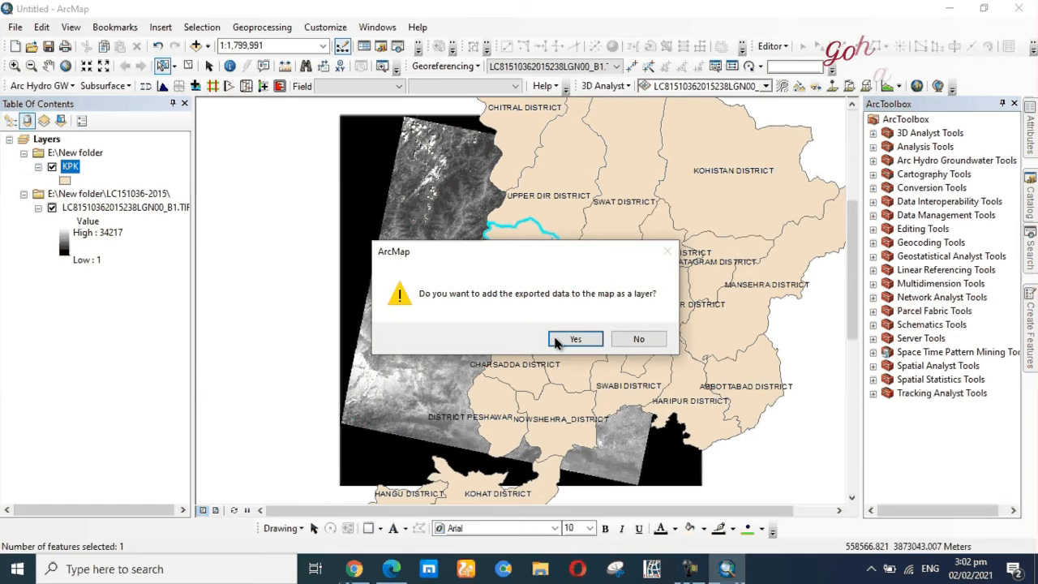
pyautogui.click(572, 340)
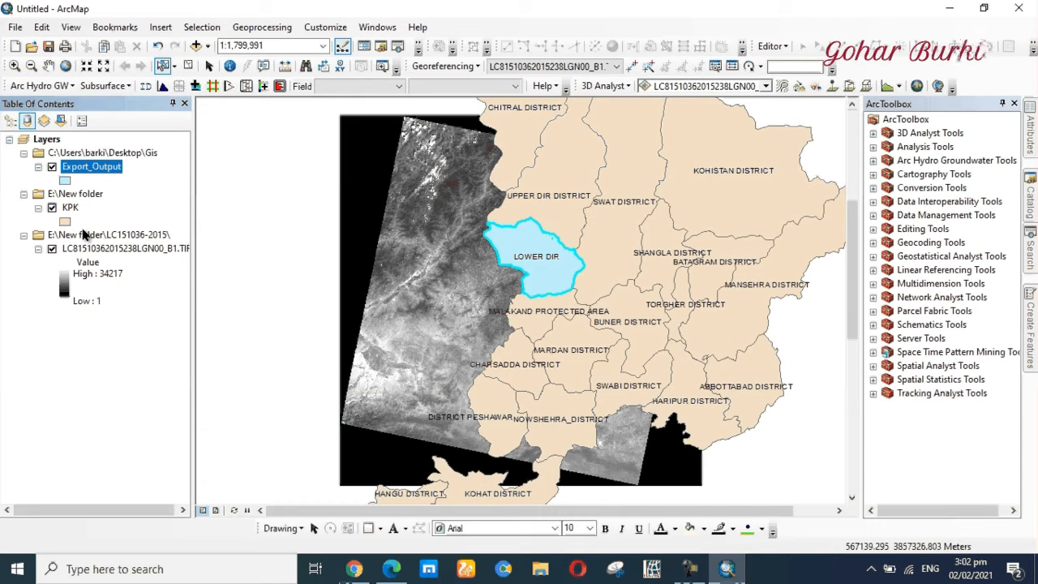
pyautogui.click(874, 215)
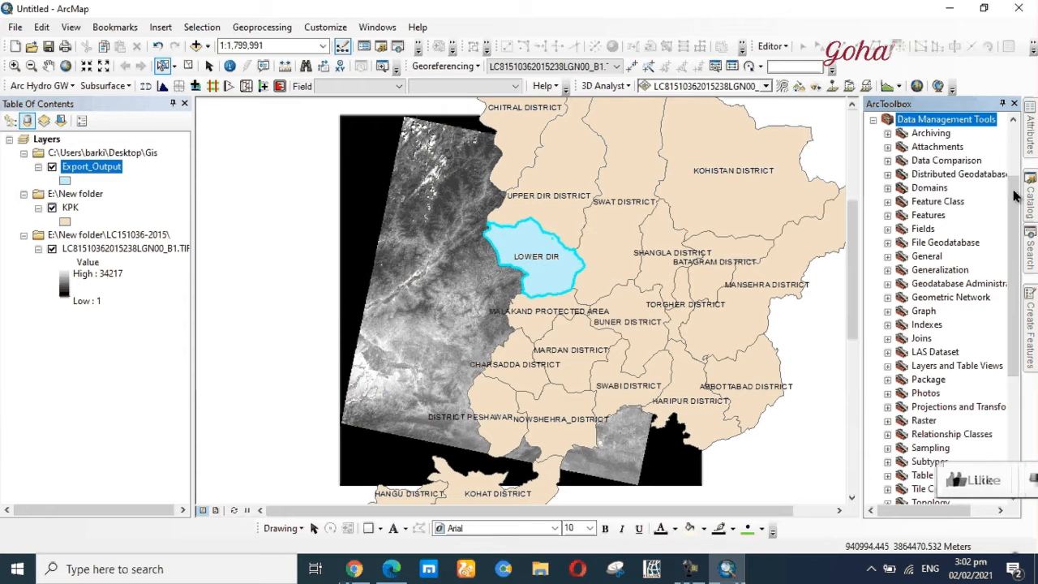
pyautogui.scroll(-5, 888, 244)
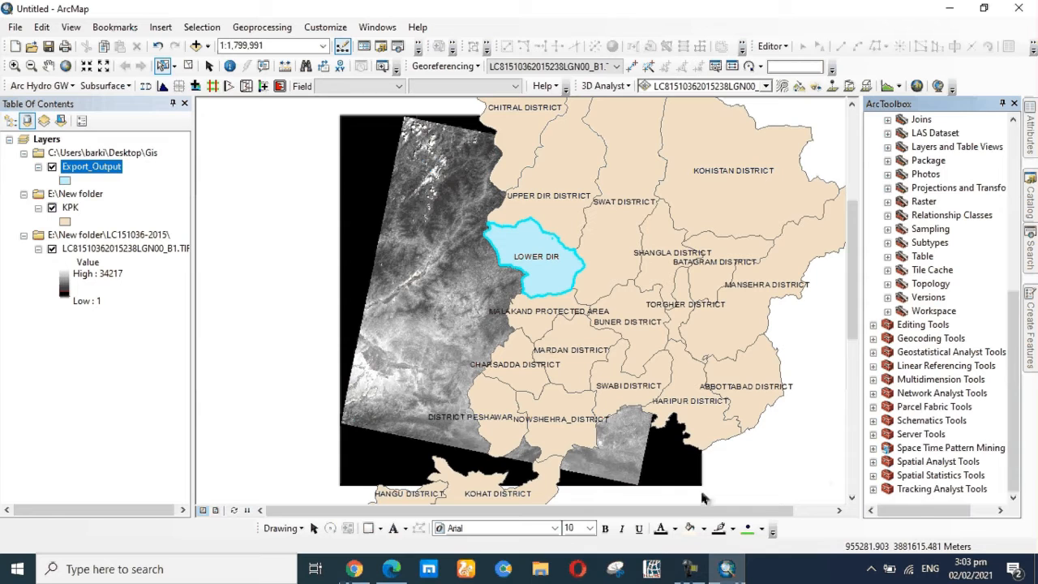
pyautogui.click(692, 571)
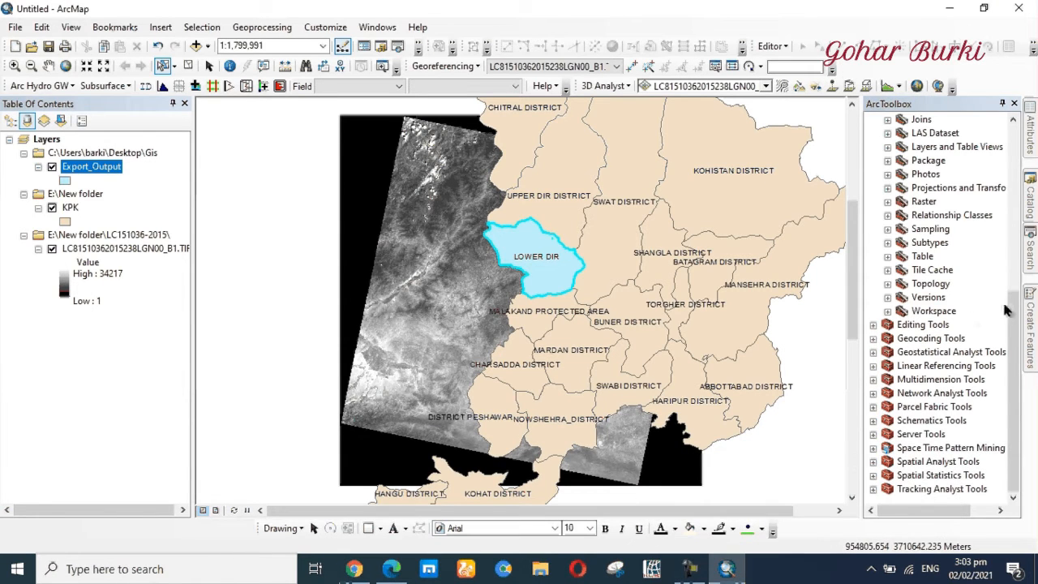
pyautogui.moveTo(1004, 309); pyautogui.dragTo(1004, 185)
pyautogui.click(874, 151)
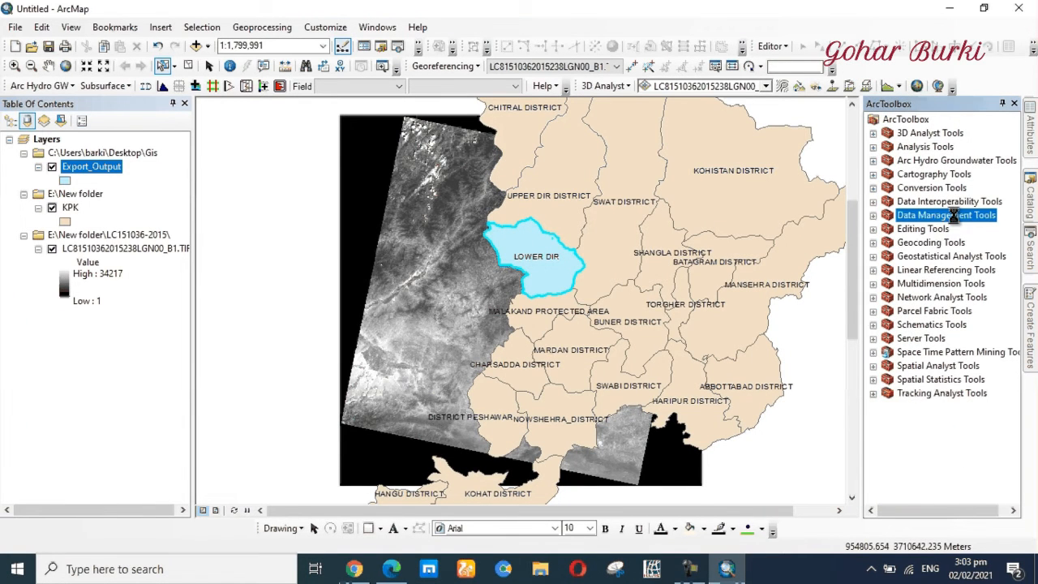
pyautogui.click(874, 366)
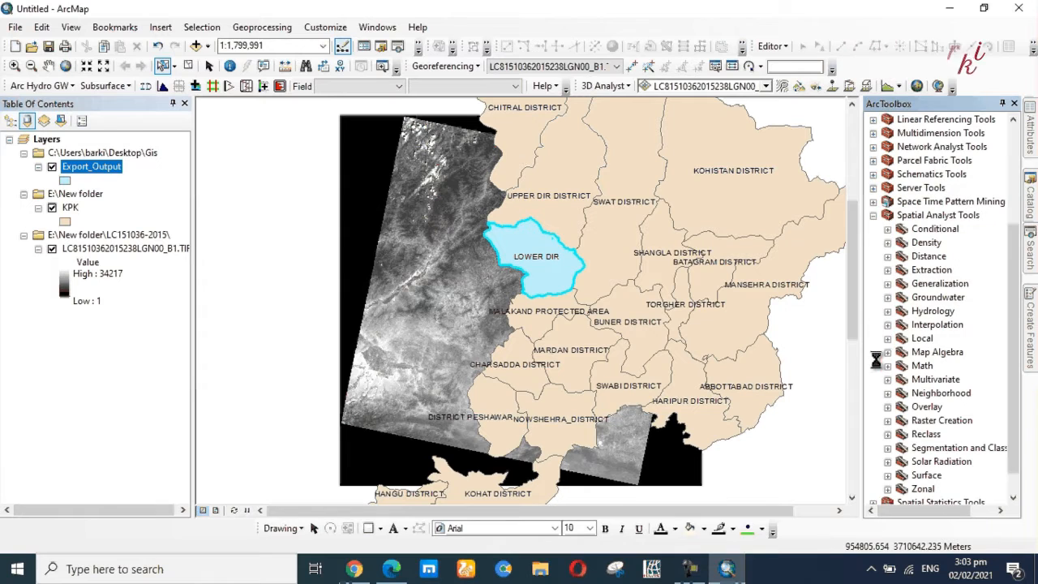
pyautogui.click(887, 269)
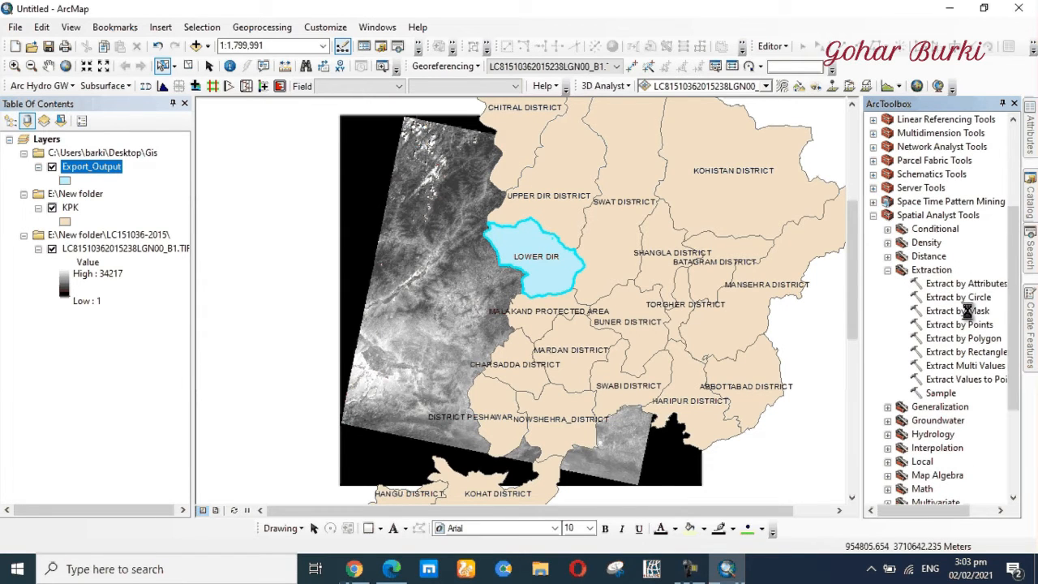
pyautogui.click(967, 310)
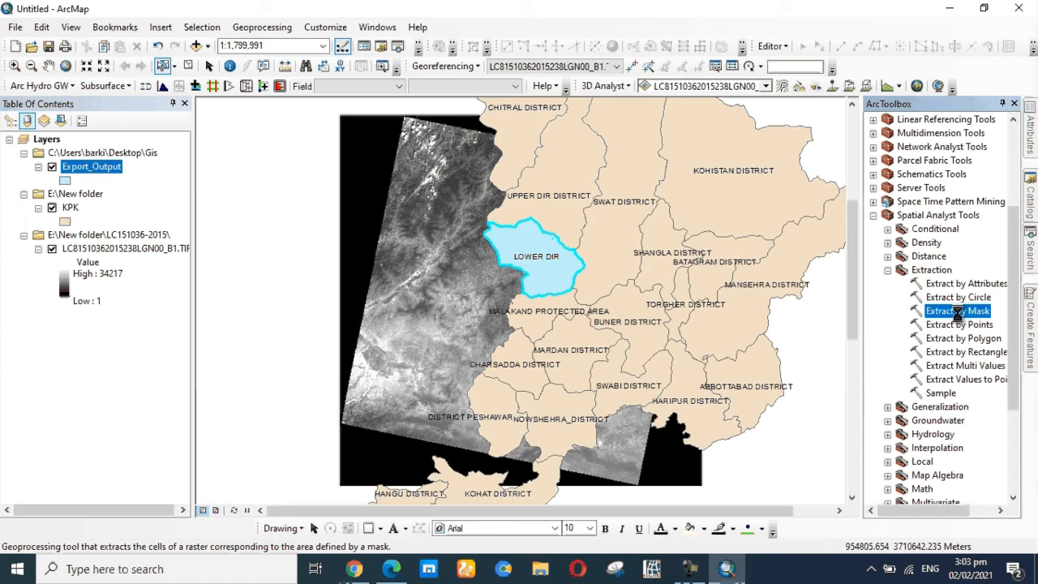
pyautogui.doubleClick(958, 311)
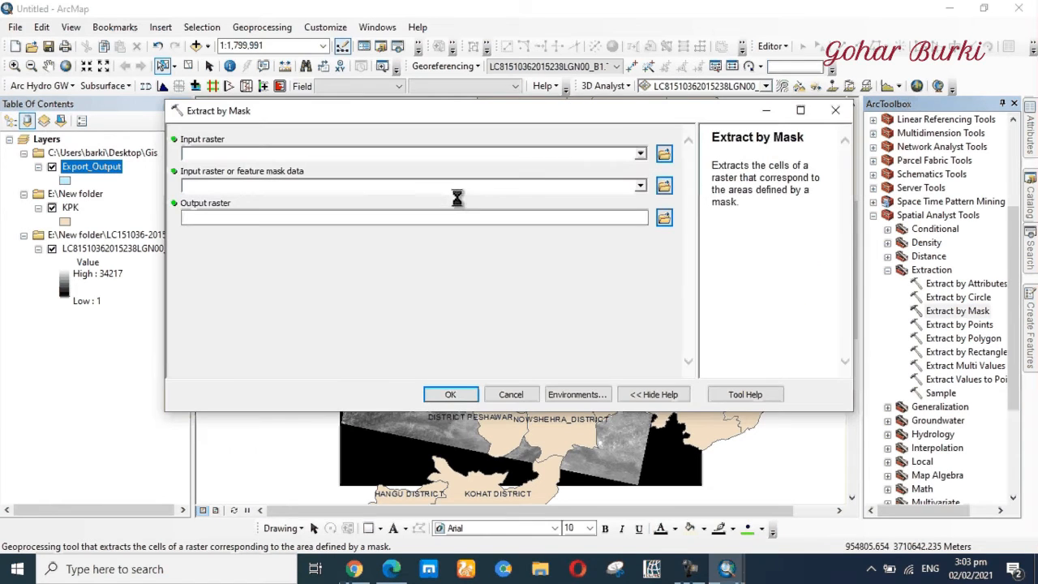
pyautogui.click(640, 153)
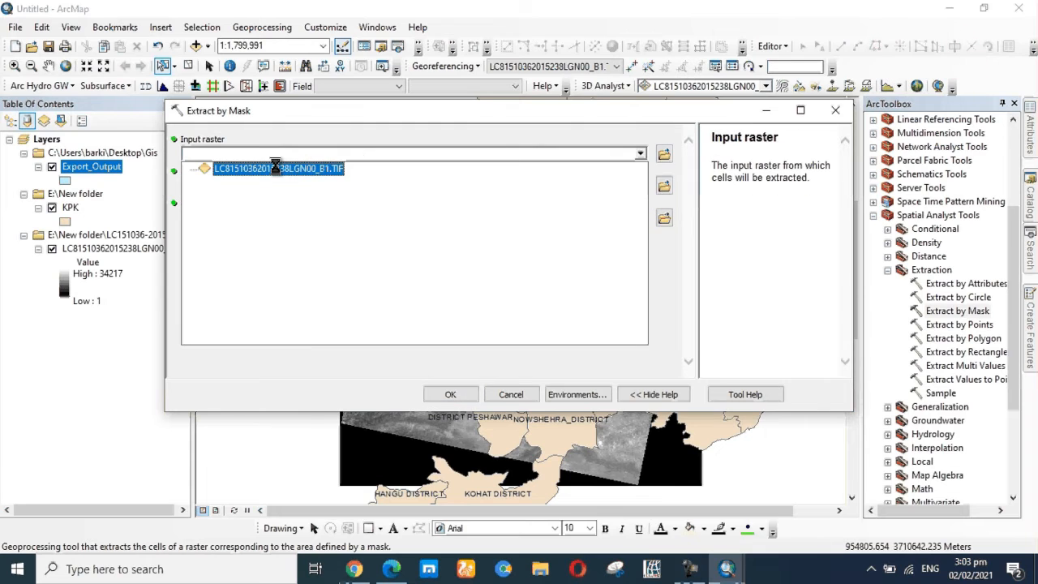
pyautogui.click(276, 168)
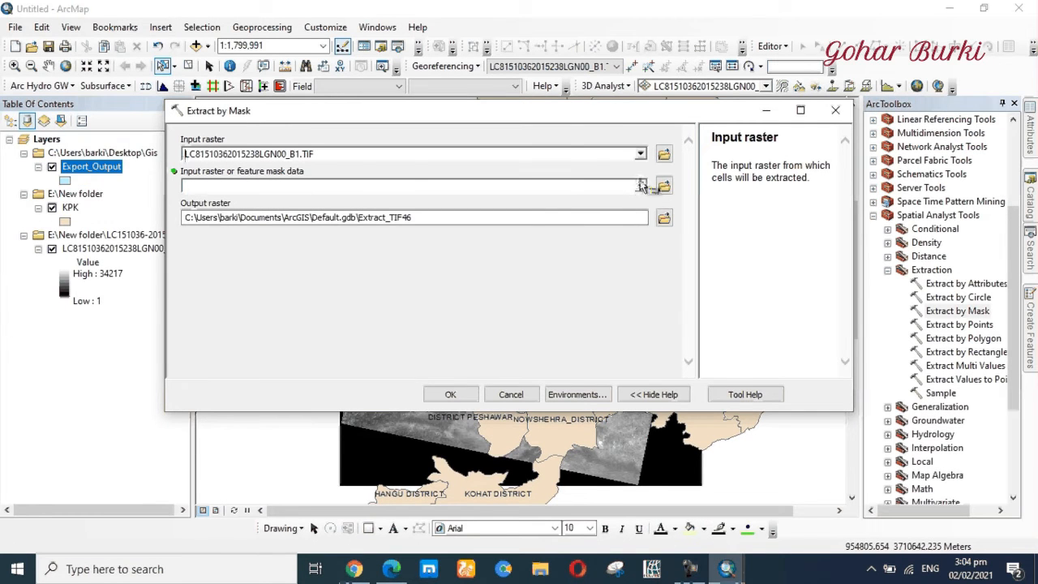
pyautogui.click(641, 187)
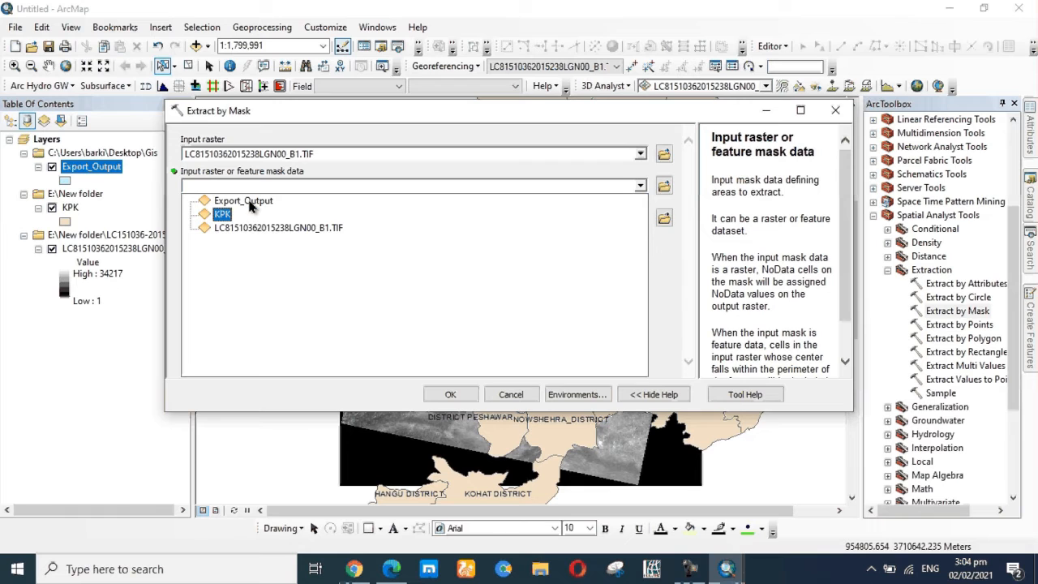
pyautogui.click(243, 201)
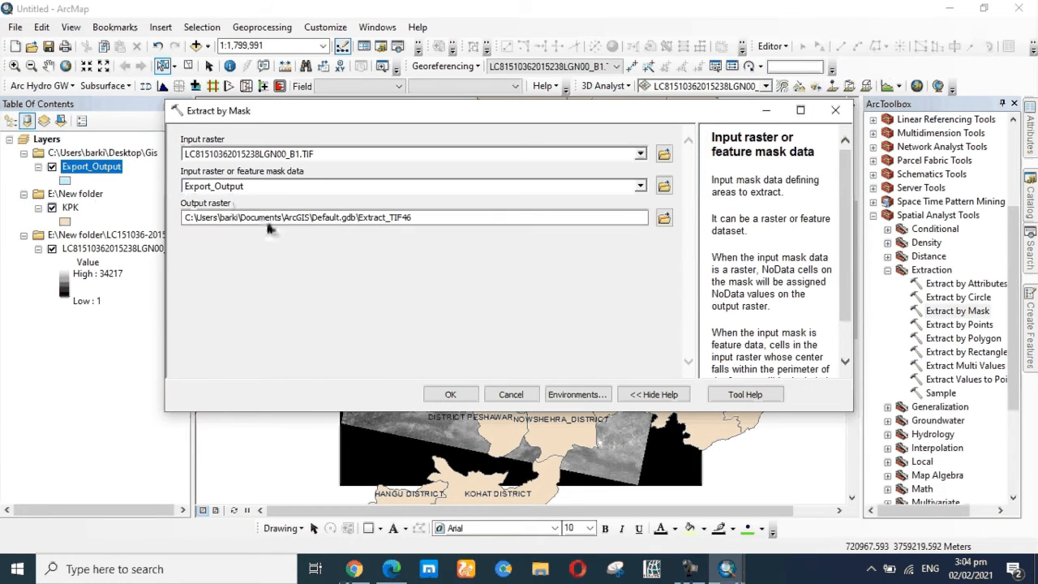
pyautogui.click(451, 395)
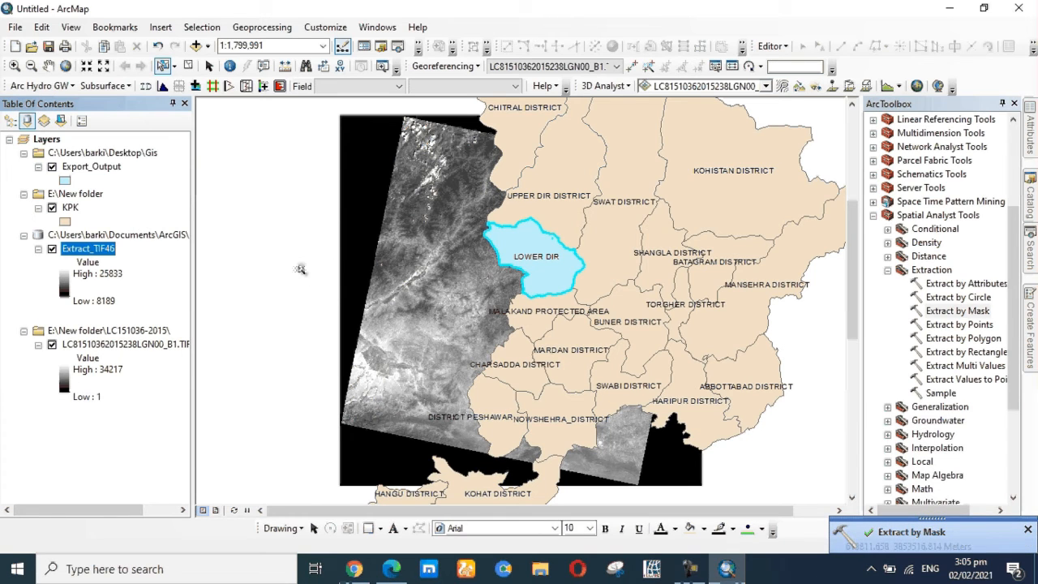
pyautogui.click(53, 167)
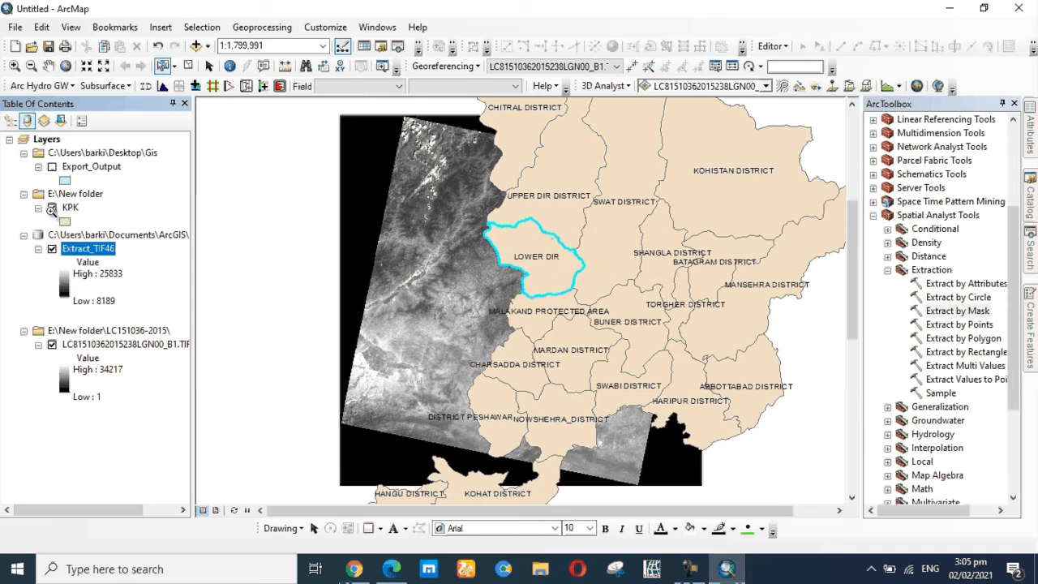
pyautogui.click(52, 208)
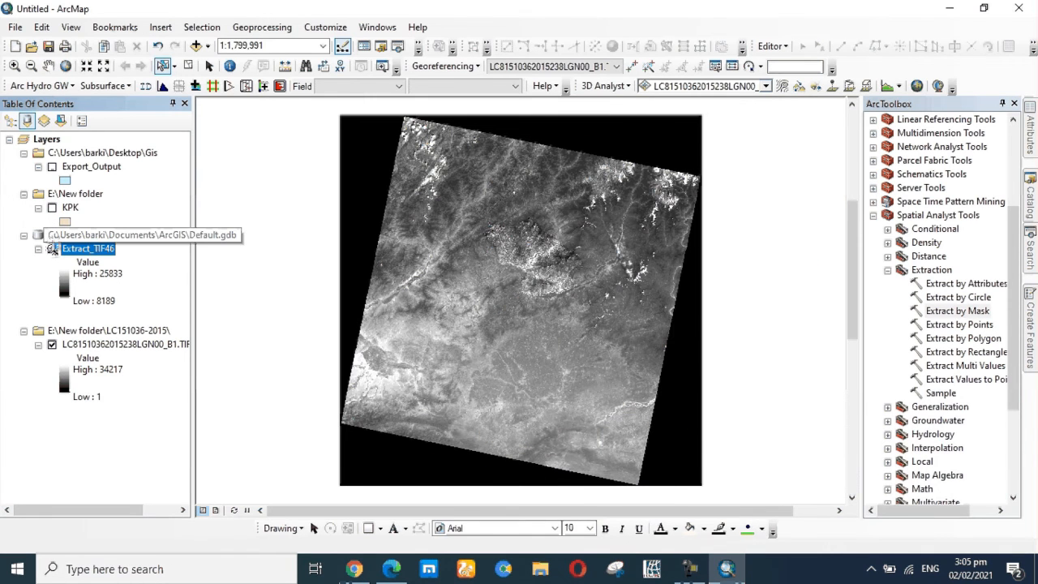
pyautogui.click(52, 239)
pyautogui.click(52, 249)
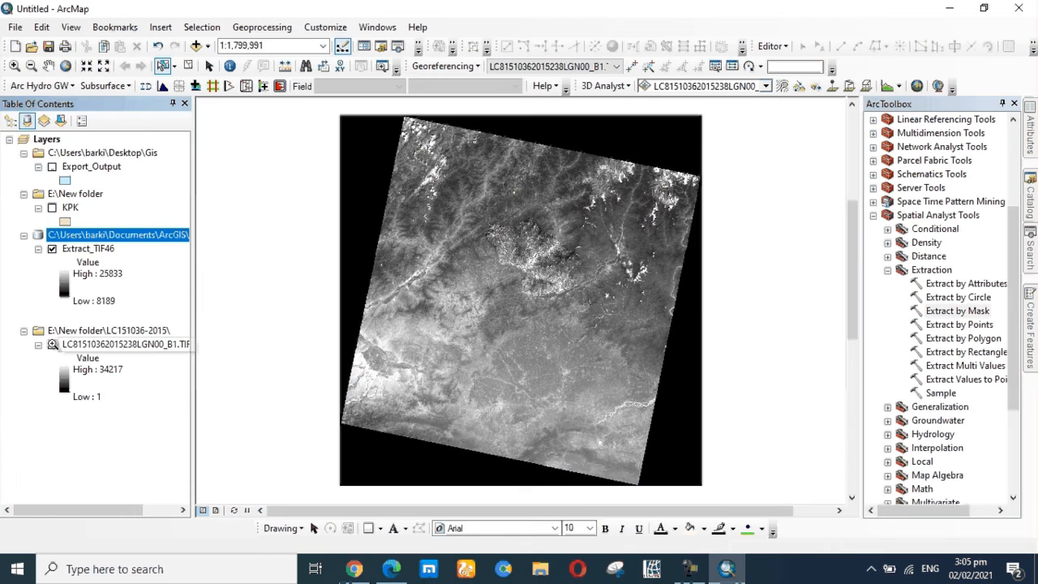
pyautogui.click(52, 344)
pyautogui.scroll(-1, 531, 272)
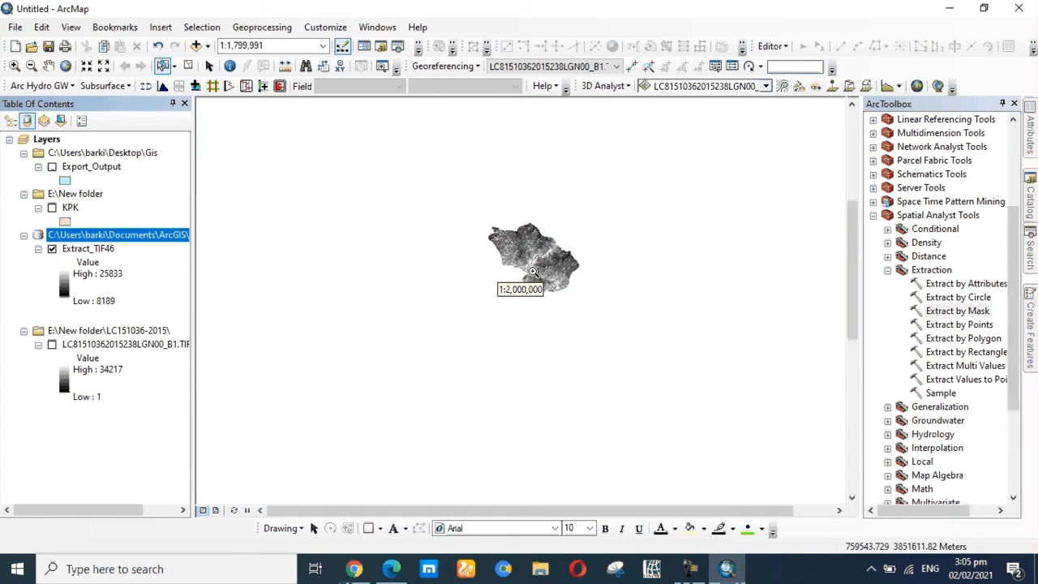
pyautogui.click(15, 66)
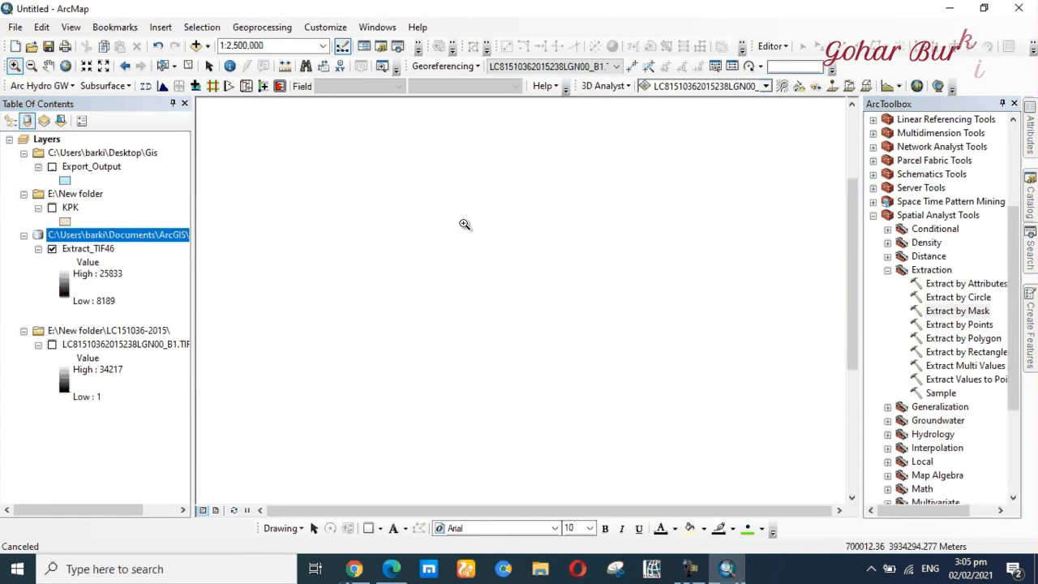
pyautogui.click(64, 67)
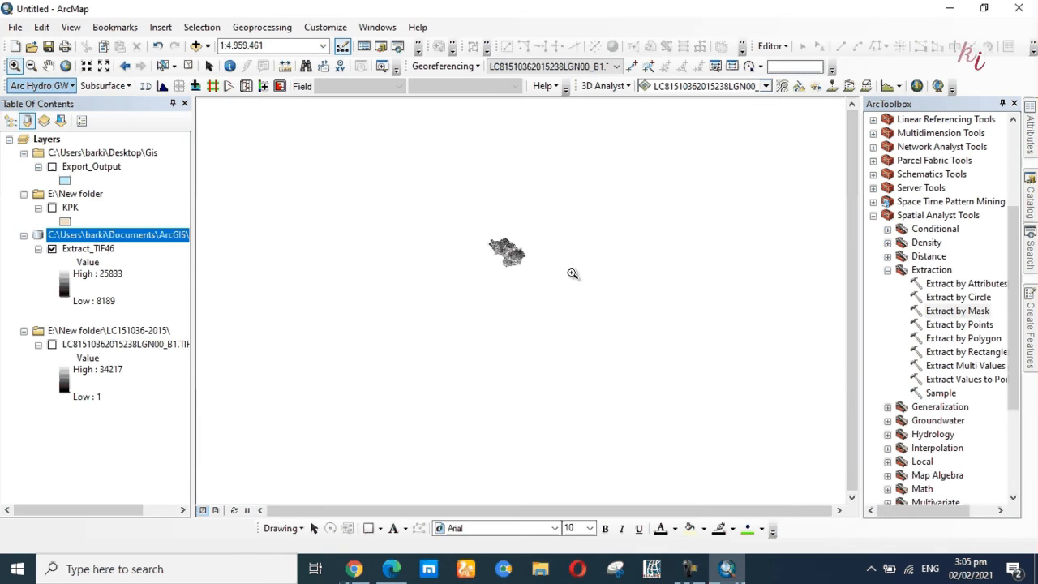
pyautogui.moveTo(468, 213); pyautogui.dragTo(614, 330)
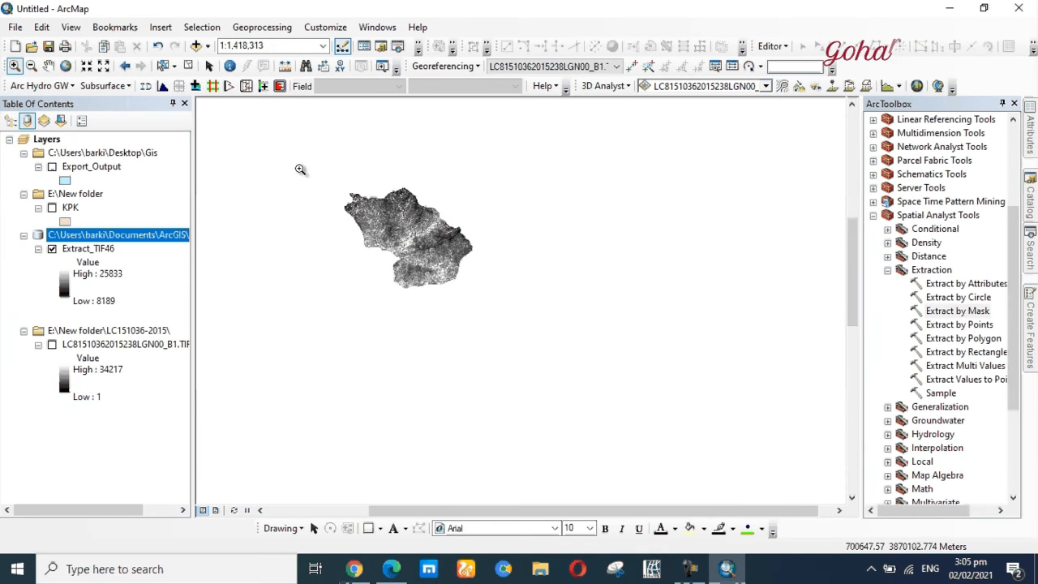